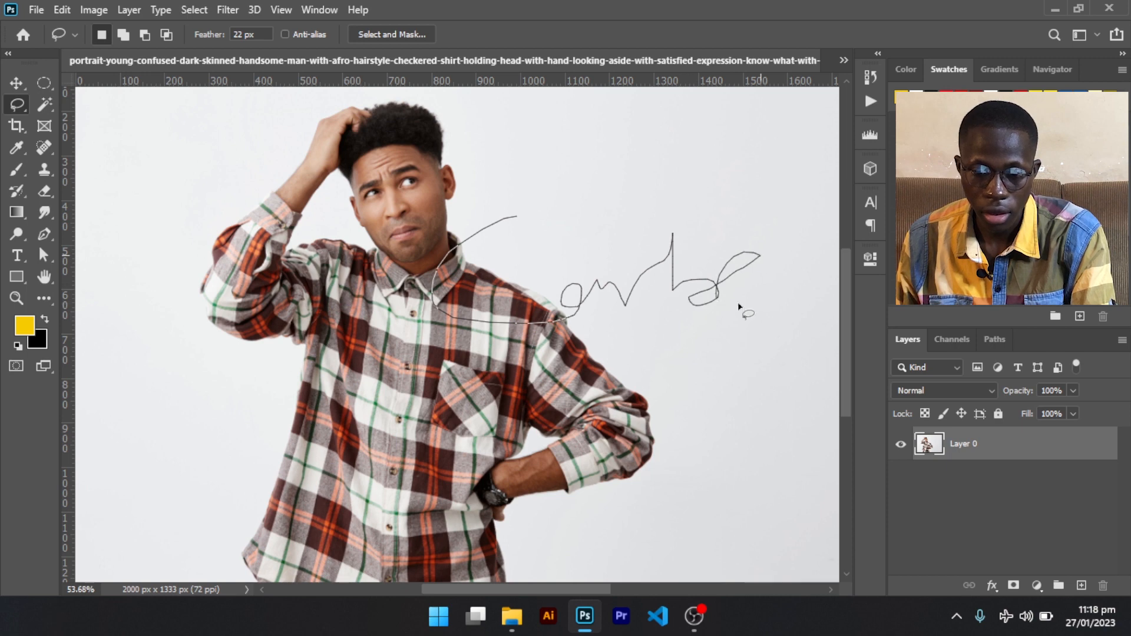
Draw a freehand Lasso selection around the man's raised arm, shoulders and torso, and deselect it.
click(630, 326)
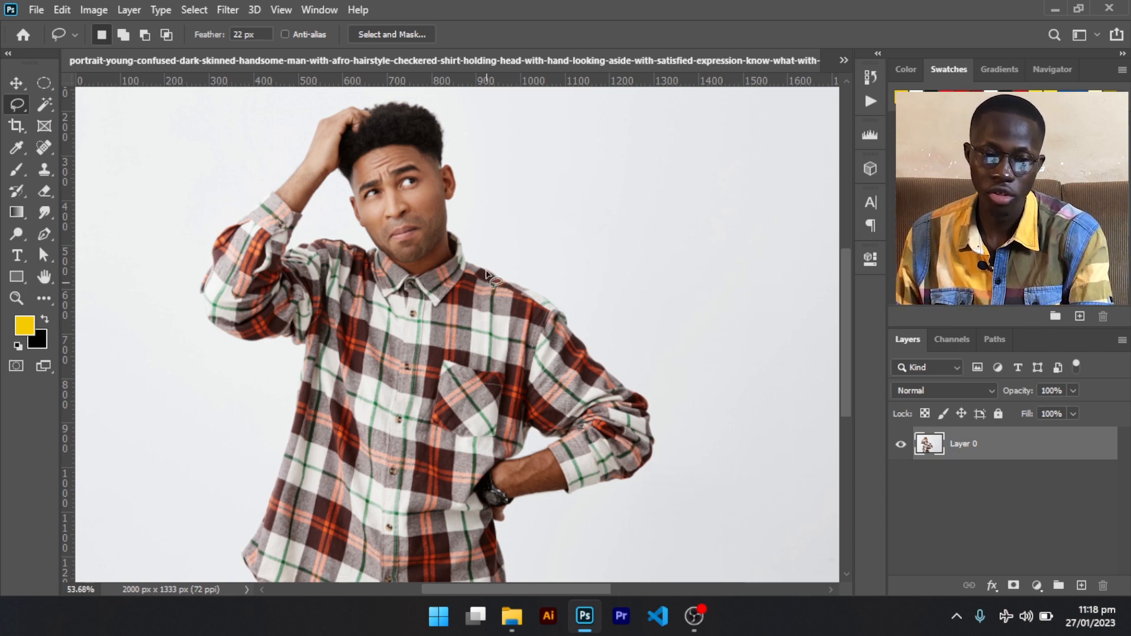
mouse_move(448, 229)
mouse_down()
mouse_move(477, 267)
mouse_move(556, 310)
mouse_move(636, 429)
mouse_move(636, 465)
mouse_move(616, 495)
mouse_move(527, 516)
mouse_move(492, 549)
mouse_move(443, 506)
mouse_move(338, 482)
mouse_move(292, 377)
mouse_move(300, 390)
mouse_move(280, 302)
mouse_move(177, 352)
mouse_move(239, 185)
mouse_move(397, 127)
mouse_move(372, 123)
mouse_move(433, 244)
mouse_move(413, 167)
mouse_up()
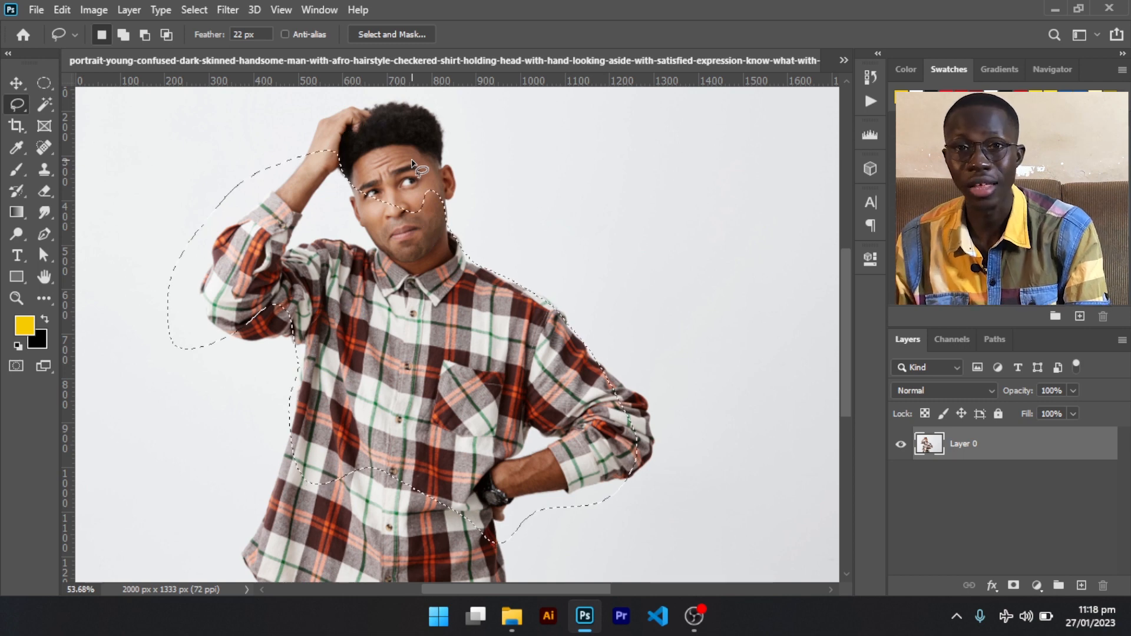
key(ctrl+d)
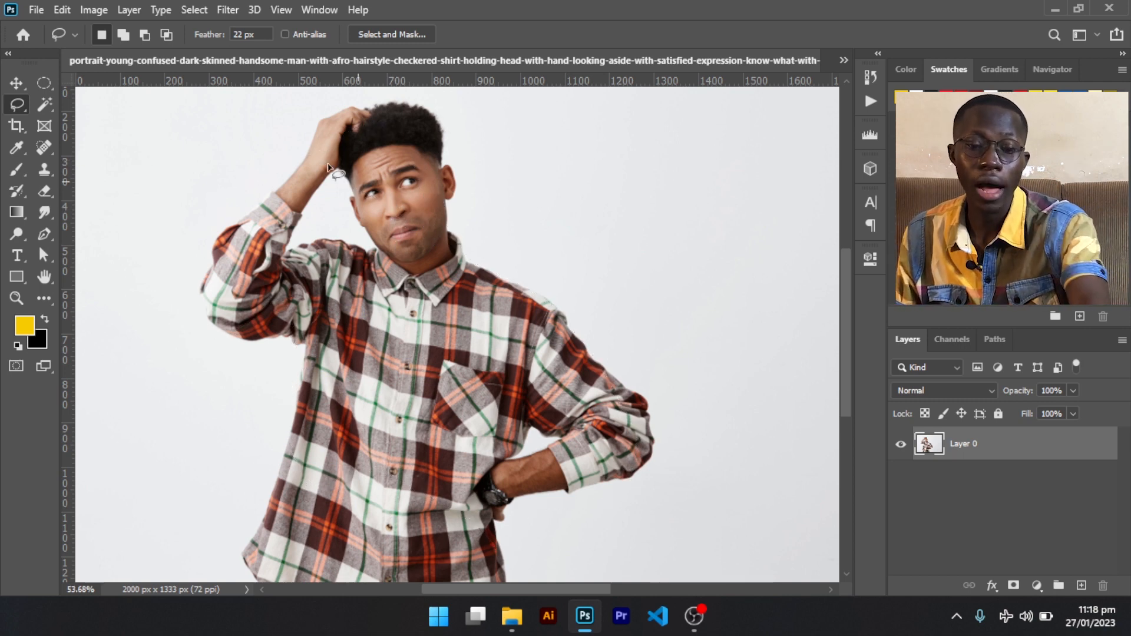
Draw a closed straight-edged selection with the Polygonal Lasso on the blank background beside the man's head, and deselect it.
right_click(16, 108)
click(86, 119)
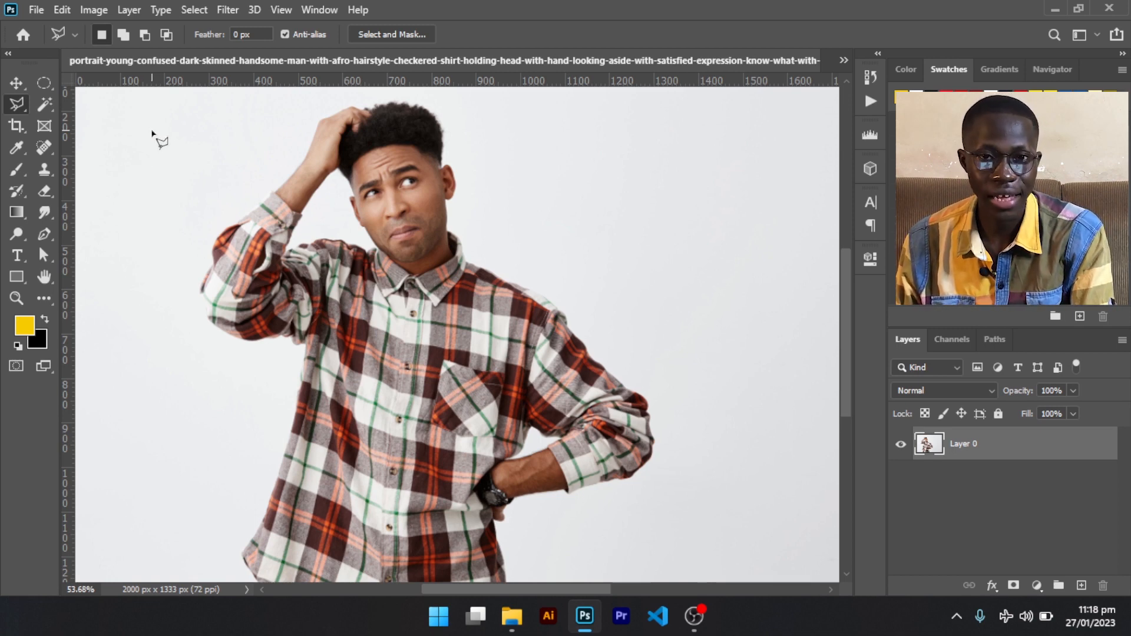
click(489, 167)
scroll(725, 177, up, 3)
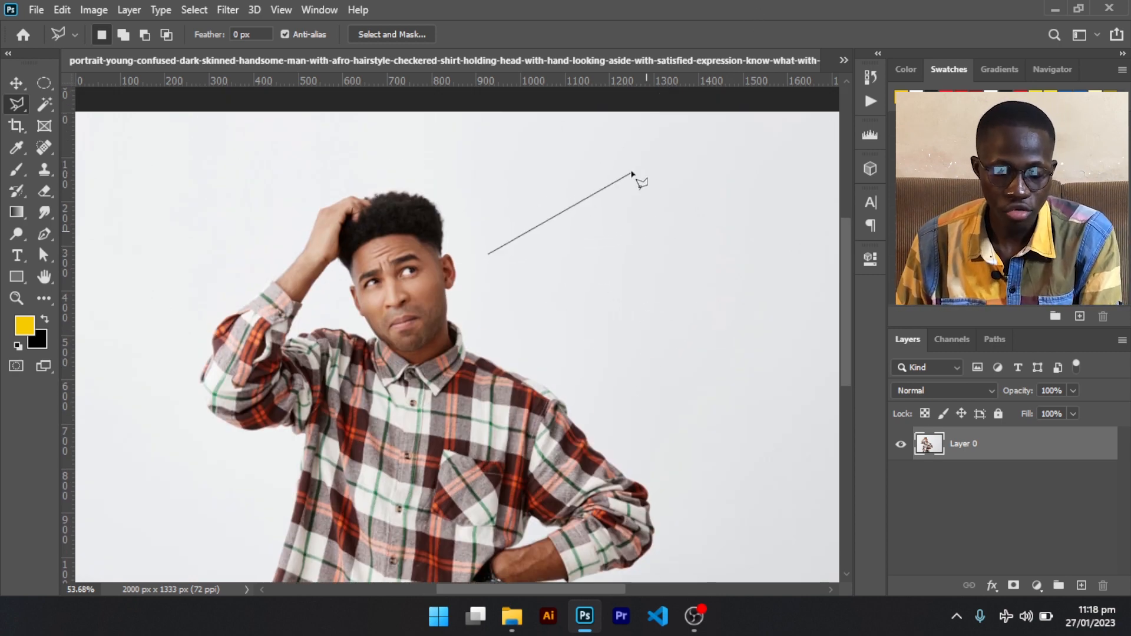
scroll(563, 299, up, 1)
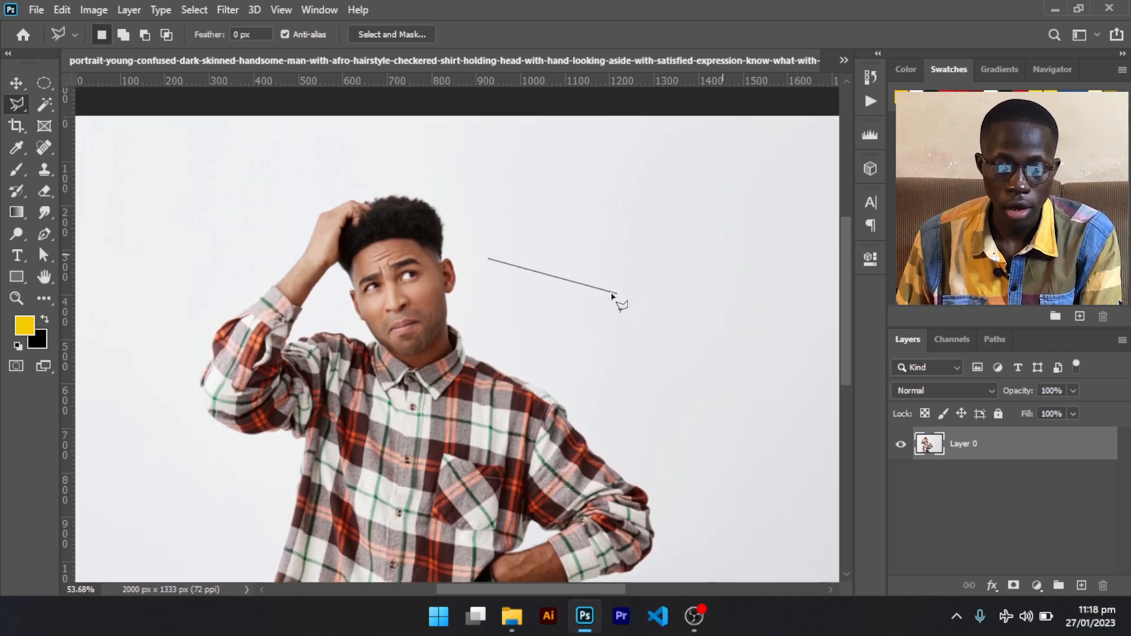
click(671, 195)
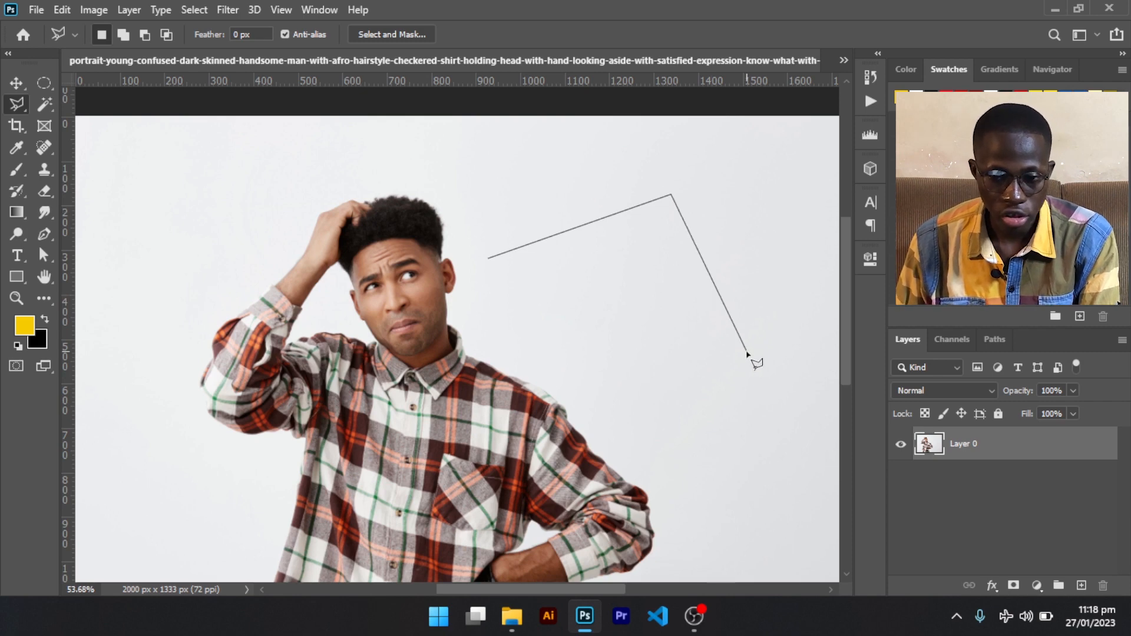
click(747, 352)
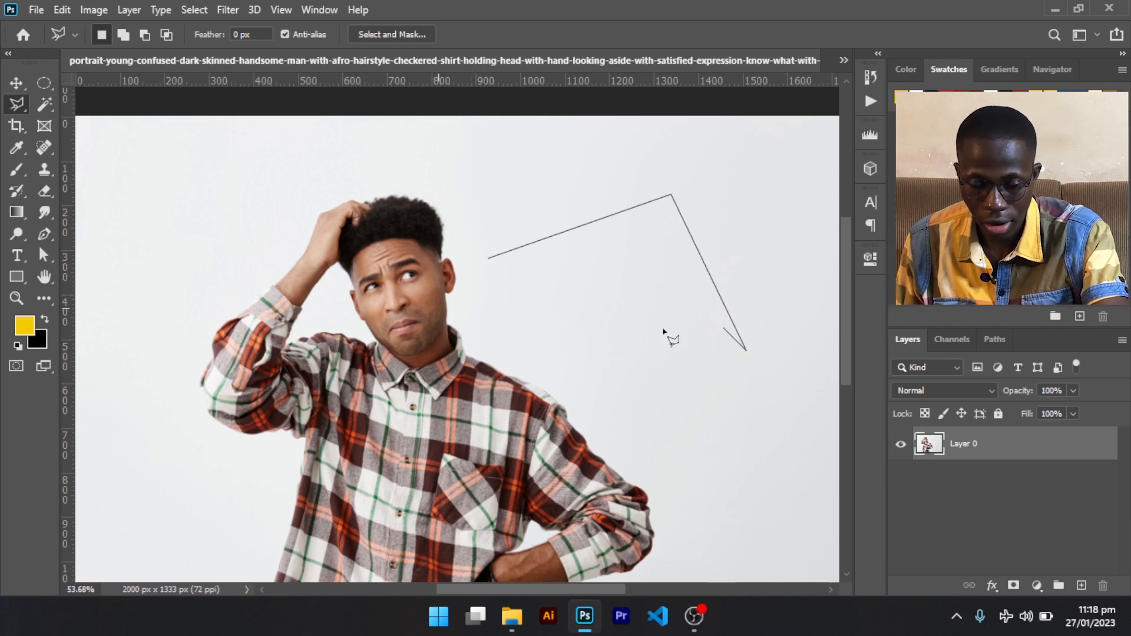
click(613, 351)
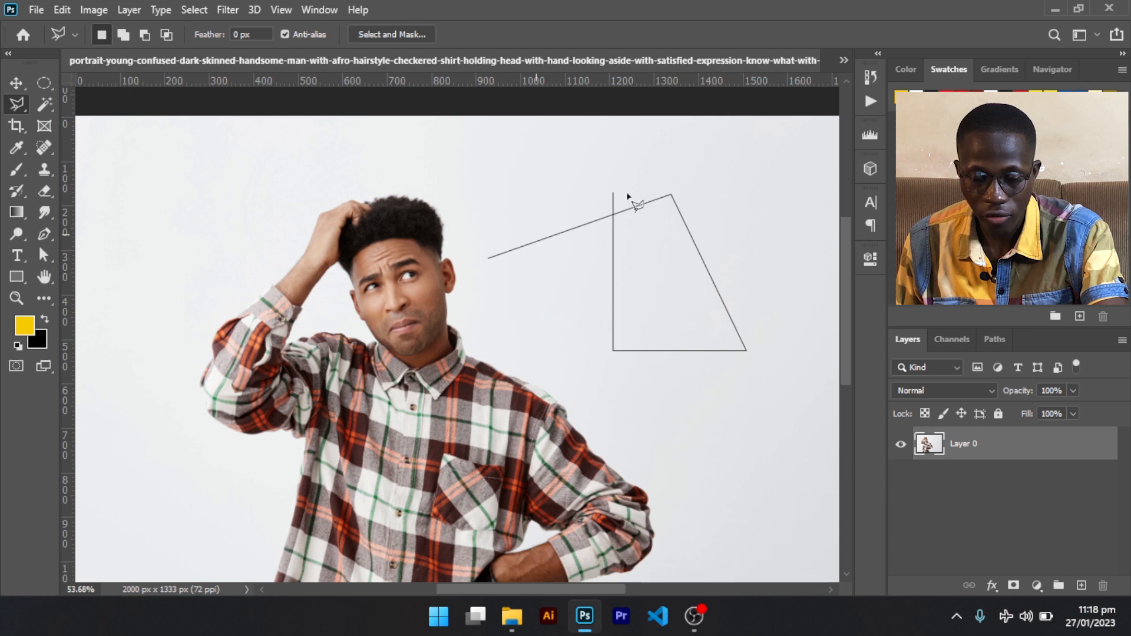
click(533, 289)
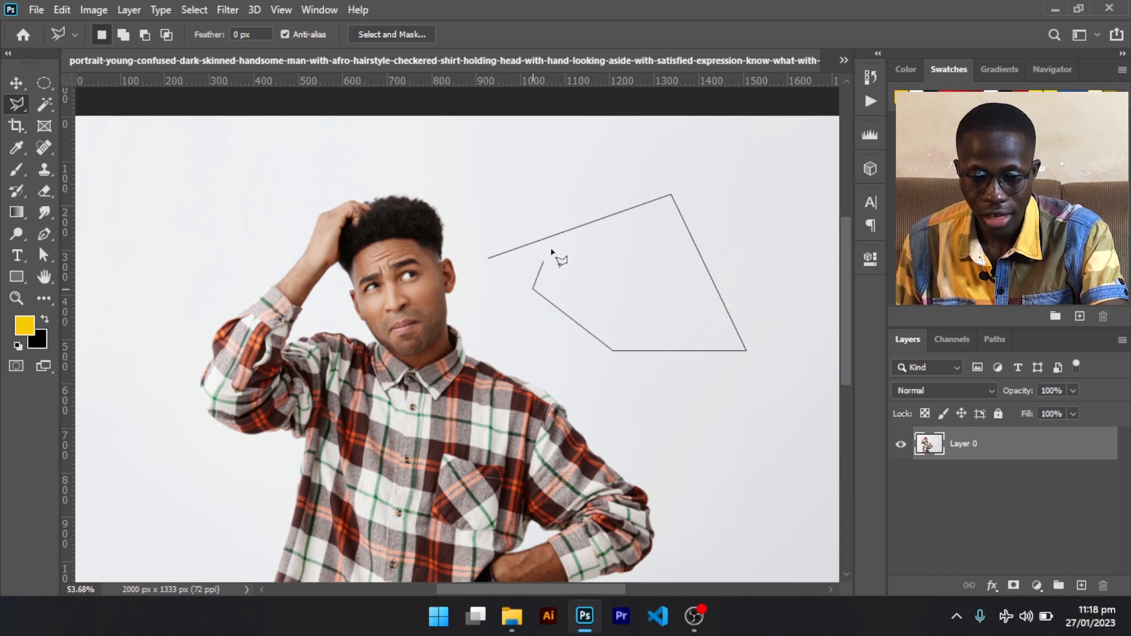
click(593, 311)
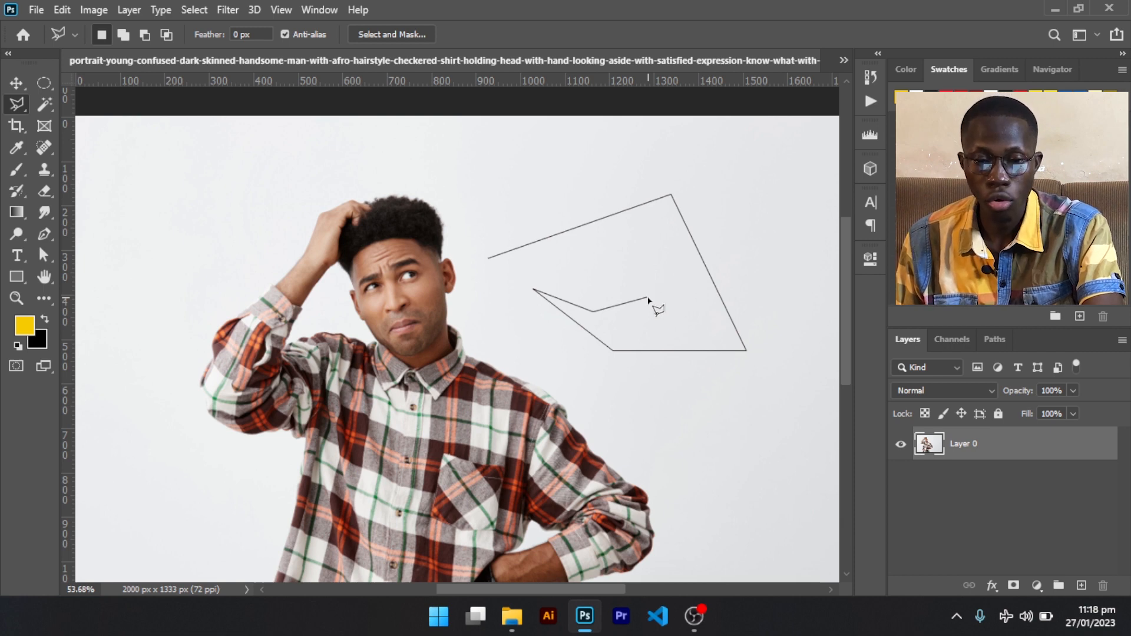
double_click(648, 299)
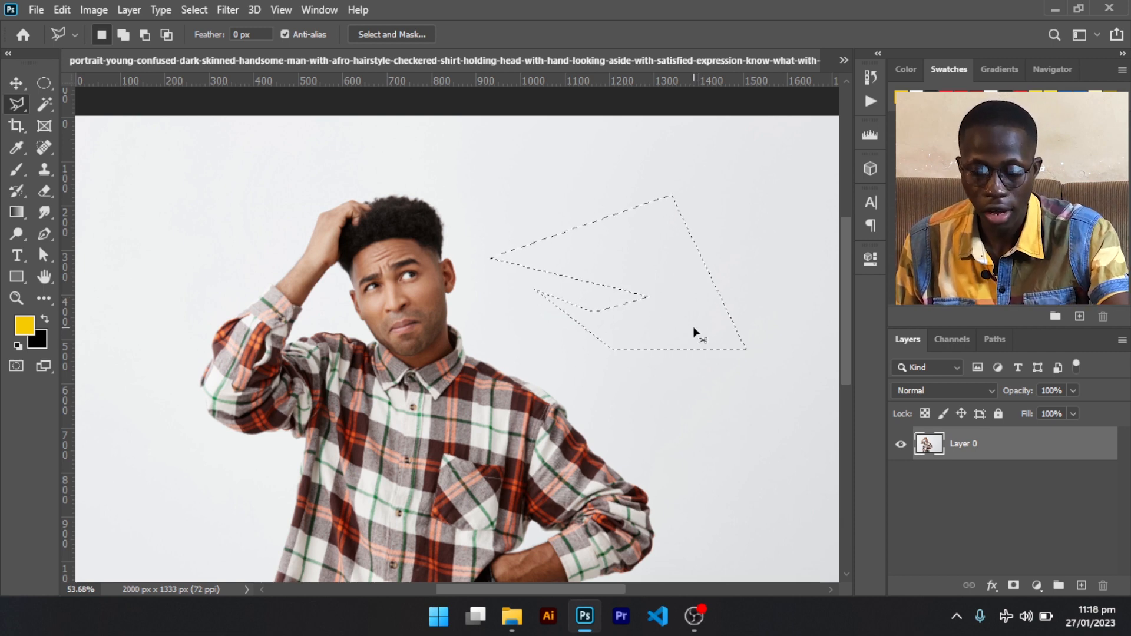
key(ctrl+d)
Draw a large irregular Polygonal Lasso selection with crossing segments over the man's head, shoulders and the background, and deselect it.
click(503, 152)
click(584, 215)
click(514, 271)
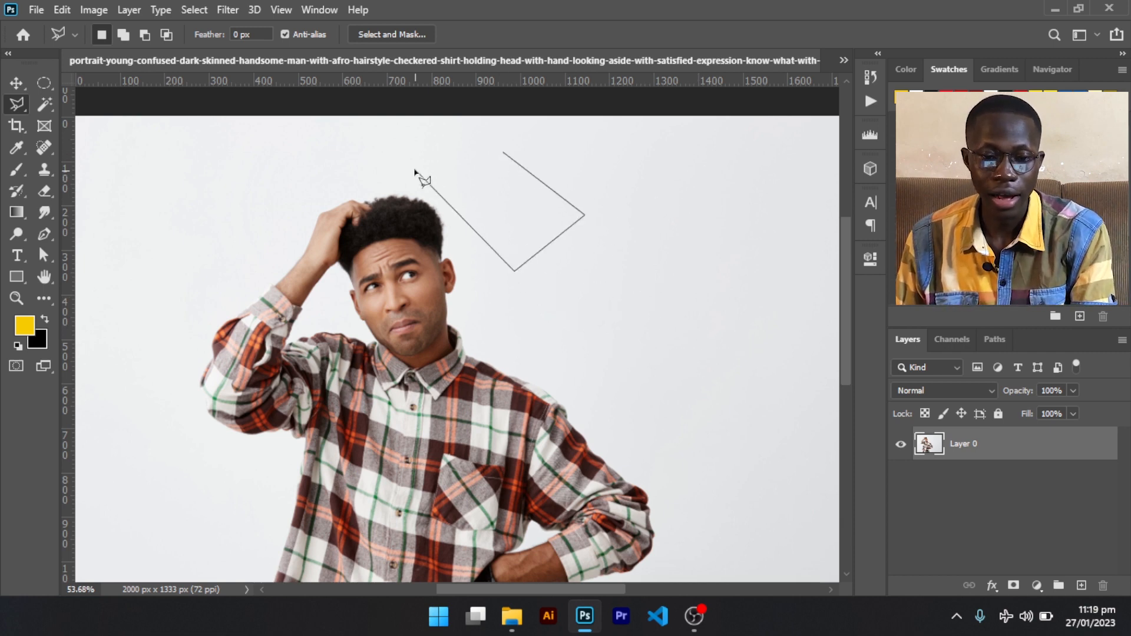
click(415, 169)
click(247, 244)
click(693, 359)
click(706, 201)
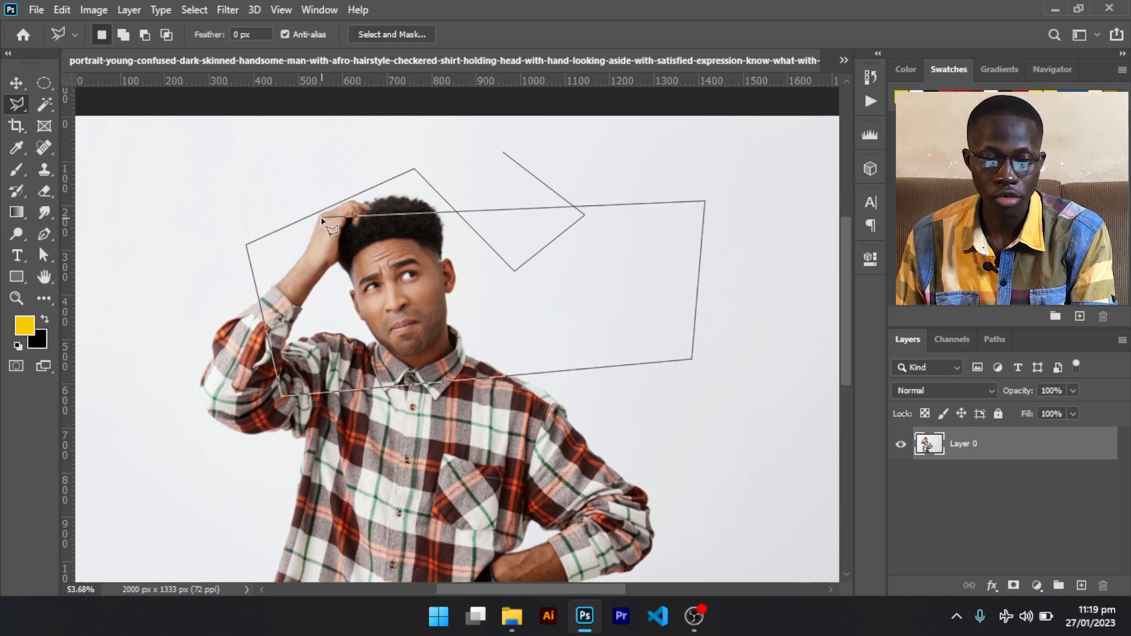
click(320, 217)
click(184, 172)
click(182, 345)
click(401, 281)
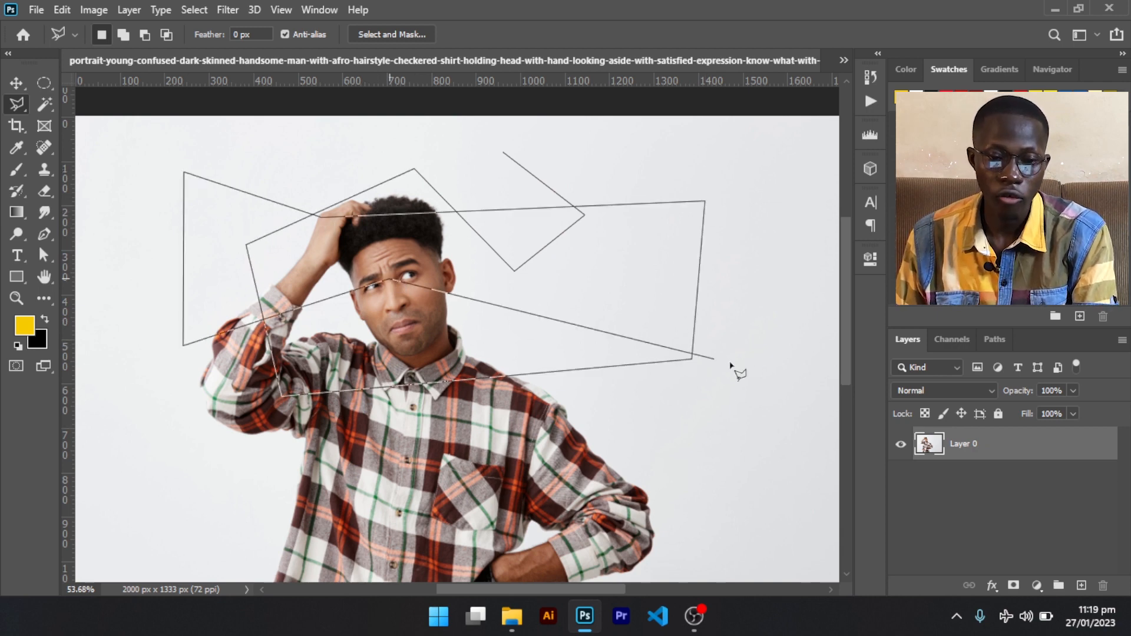
click(731, 362)
click(757, 466)
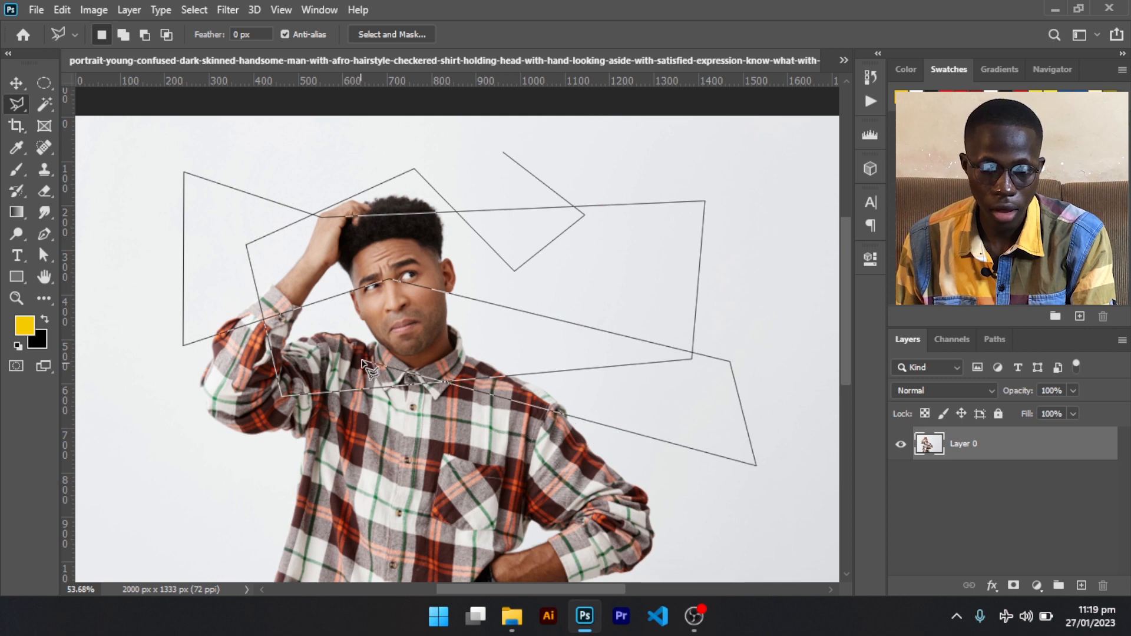
click(735, 222)
click(714, 149)
click(587, 175)
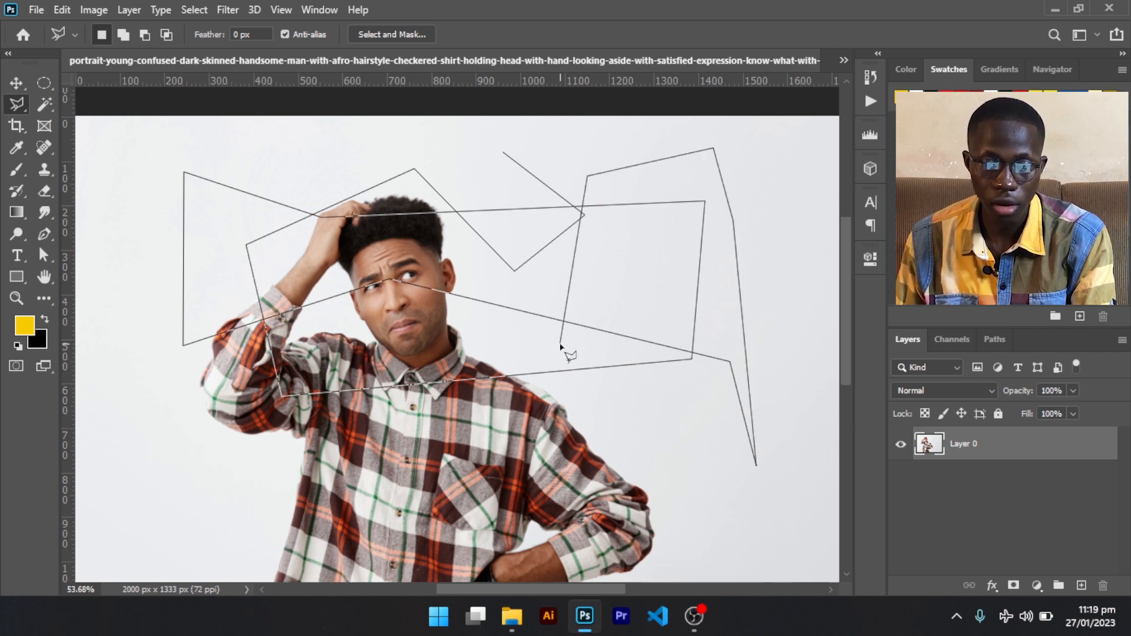
click(560, 344)
click(609, 457)
click(673, 328)
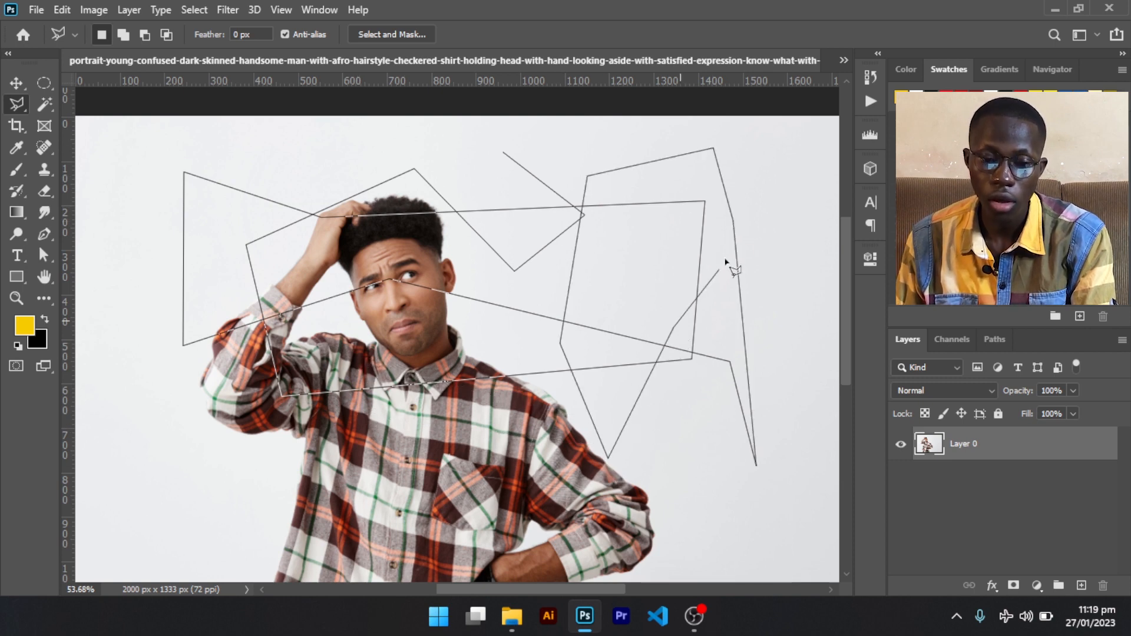
double_click(793, 197)
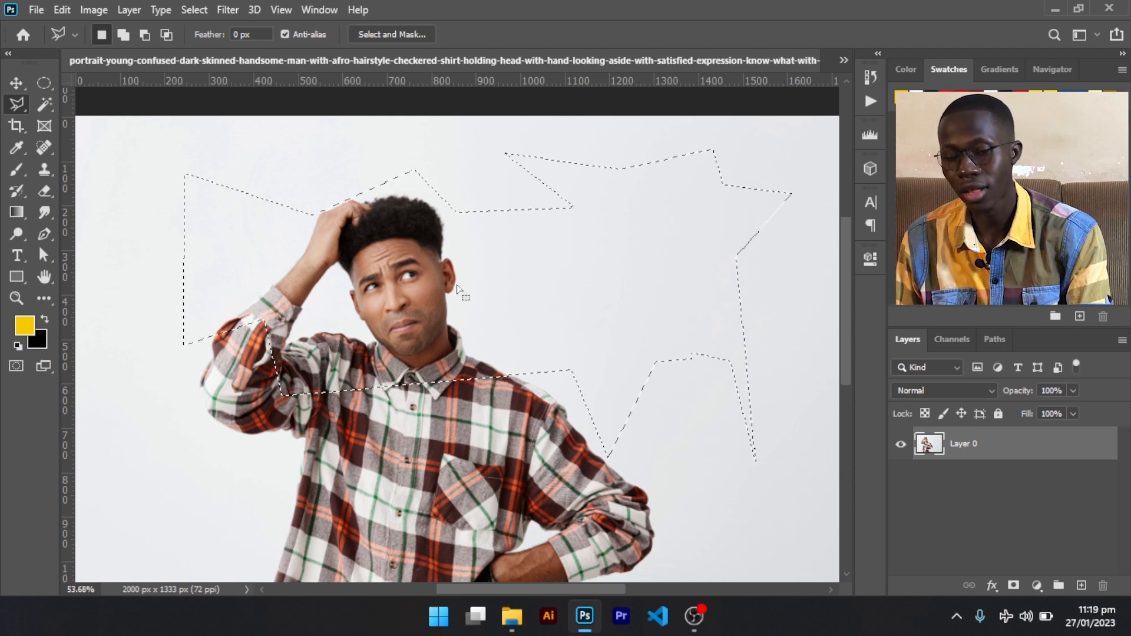
key(ctrl+d)
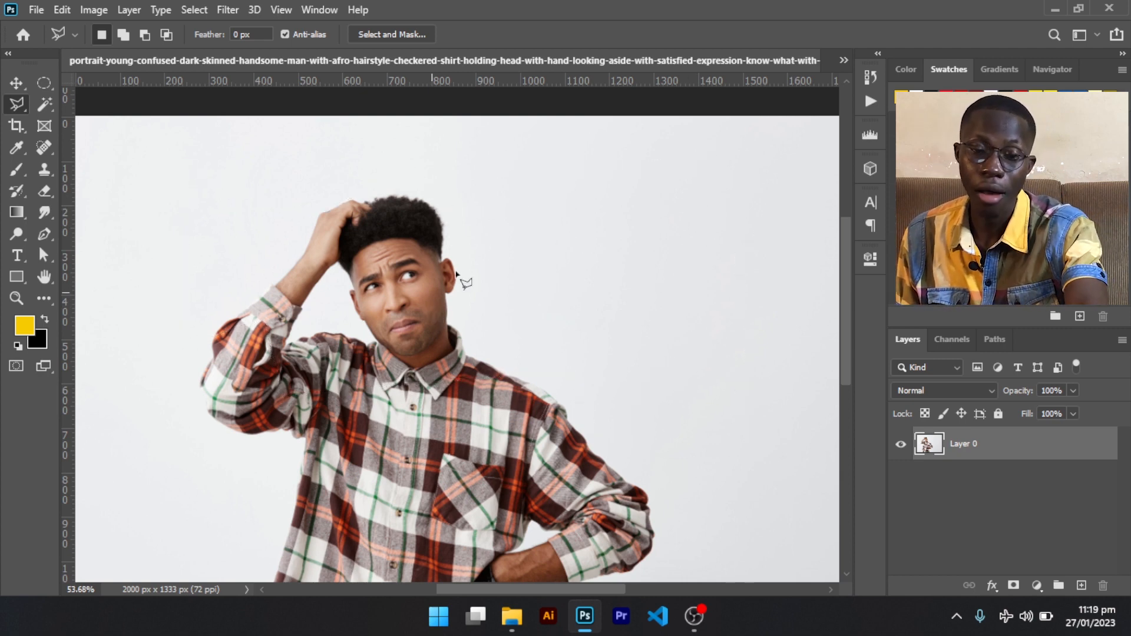
click(844, 59)
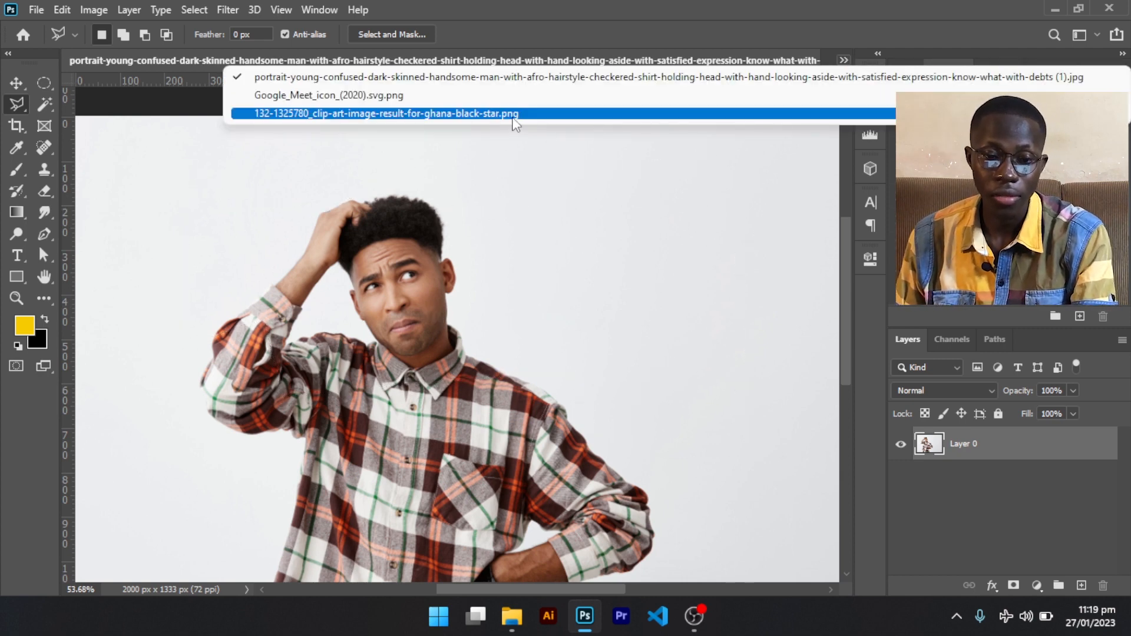
click(515, 113)
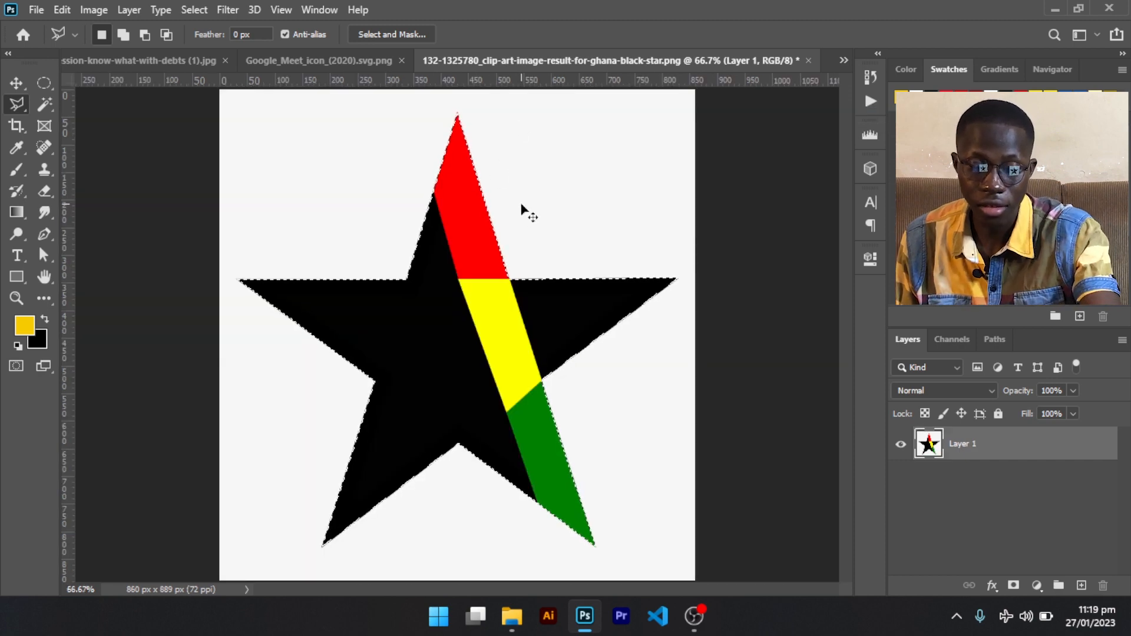
key(ctrl+d)
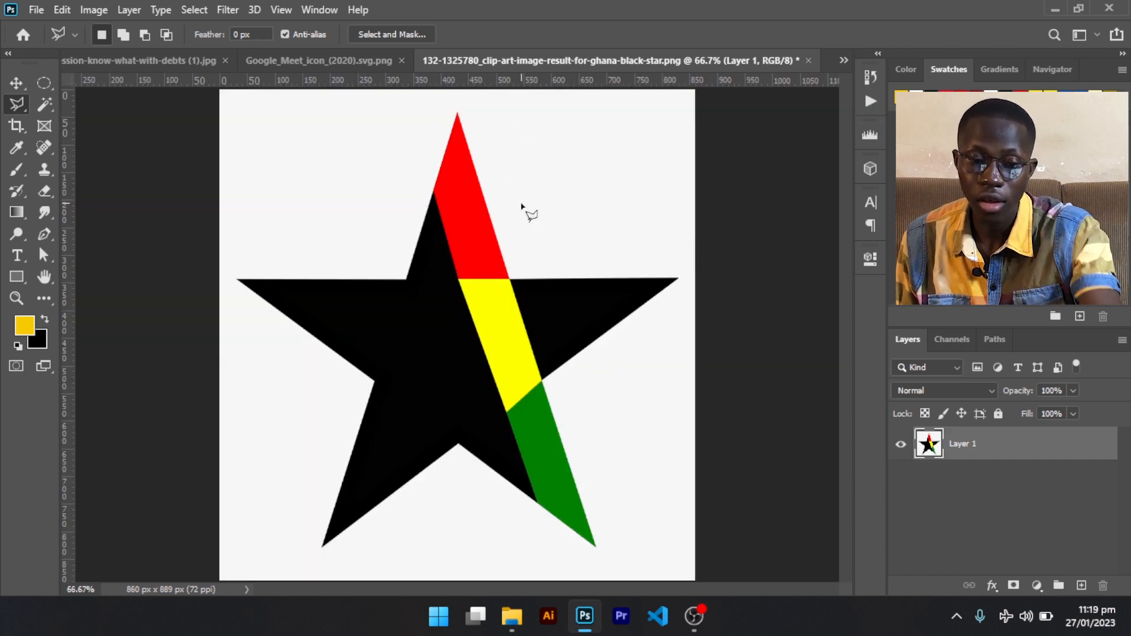
Outline the star corner by corner with the Polygonal Lasso, roughly closing the selection around its lower-left arm.
click(236, 280)
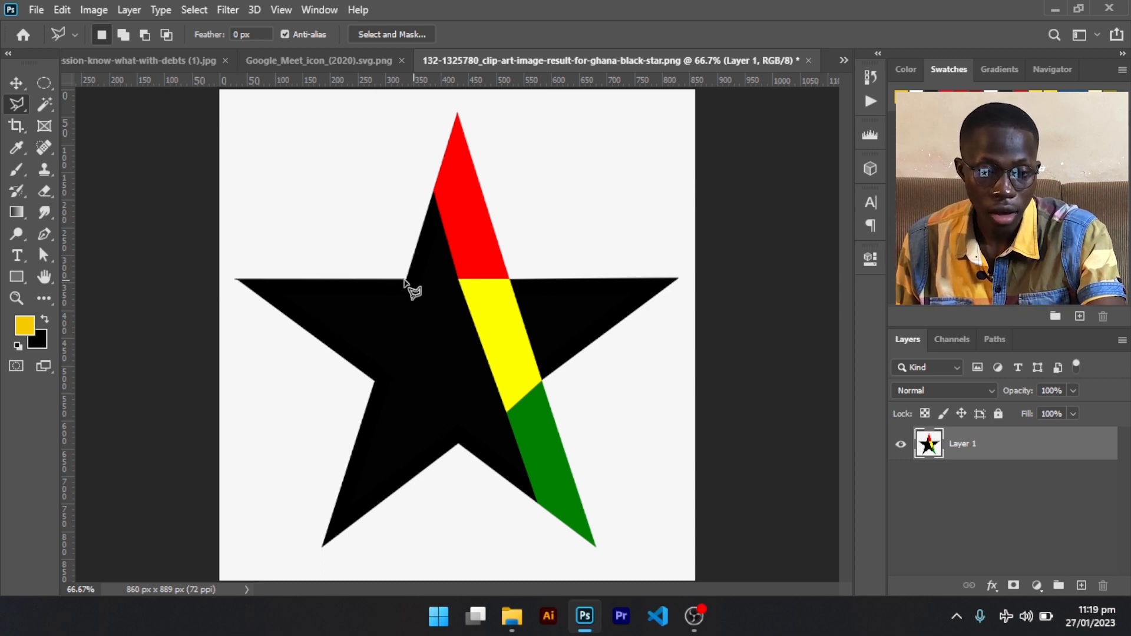
click(404, 279)
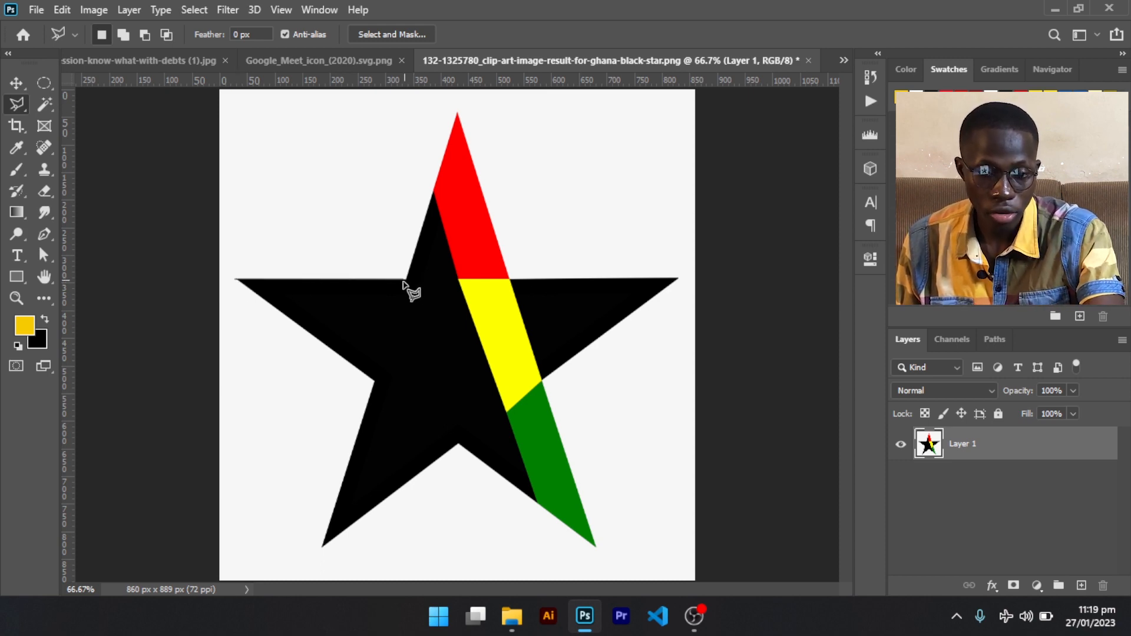
click(459, 113)
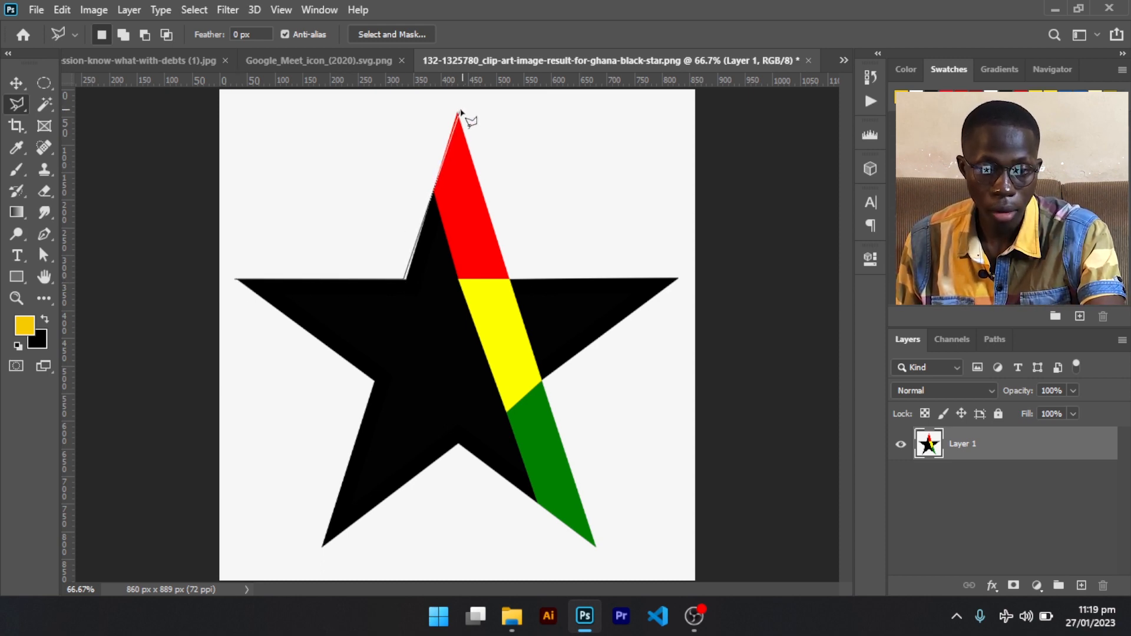
click(507, 278)
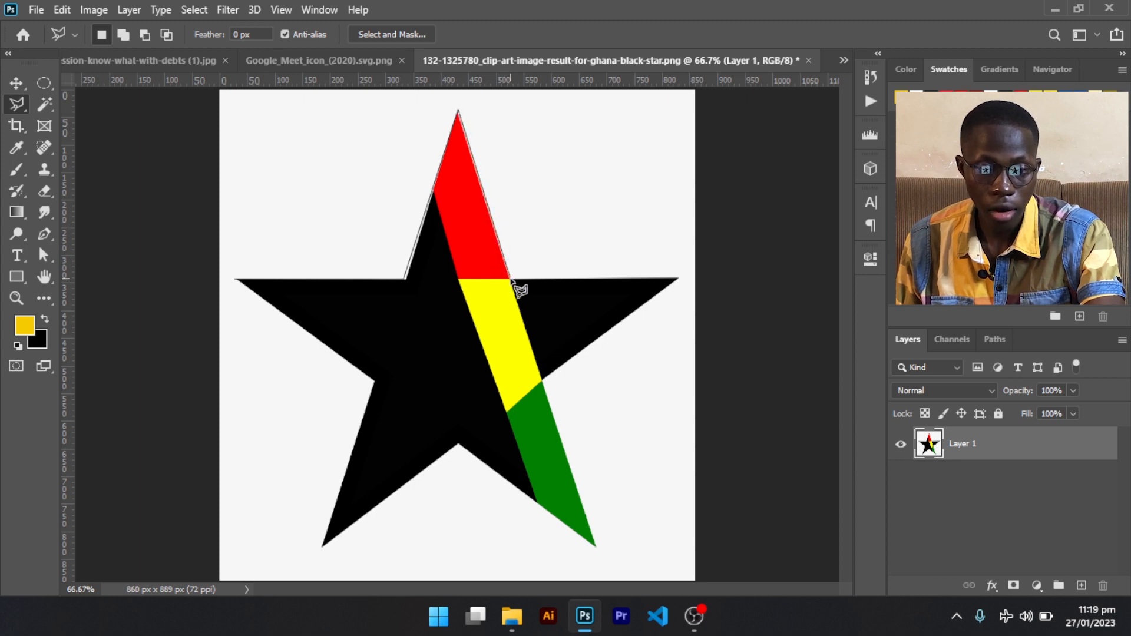
click(682, 278)
click(543, 381)
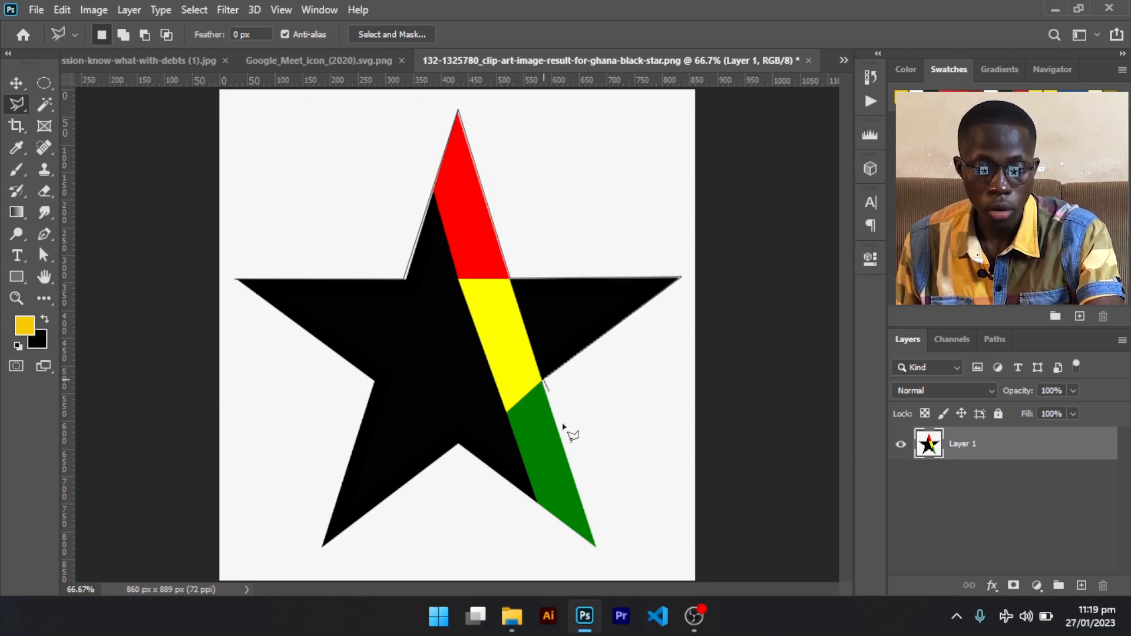
click(597, 545)
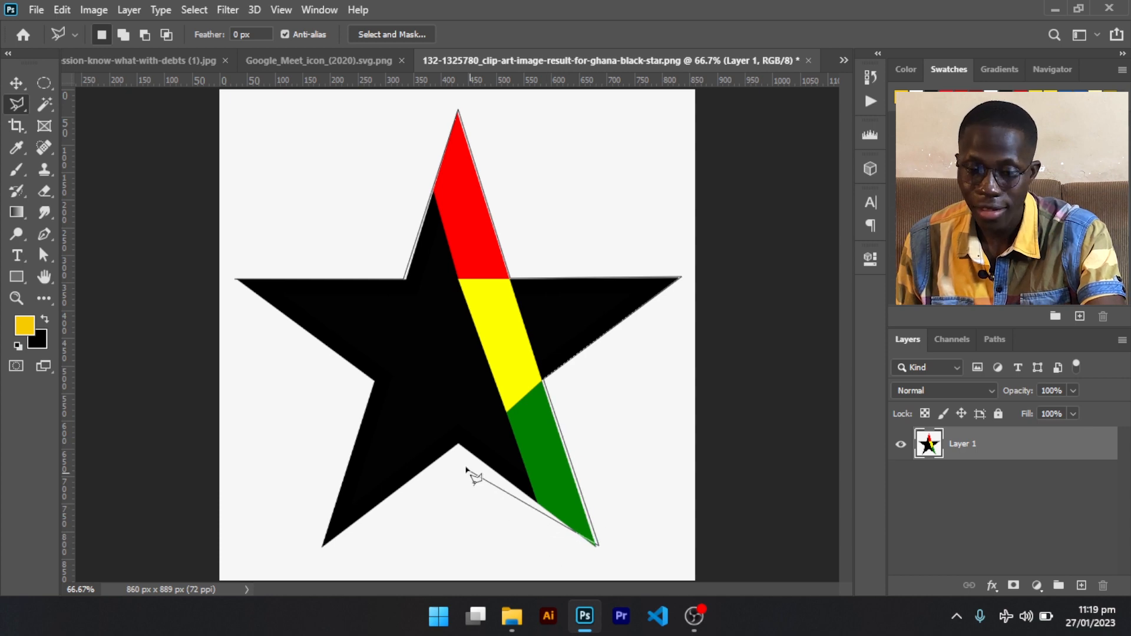
click(462, 446)
click(387, 516)
click(315, 455)
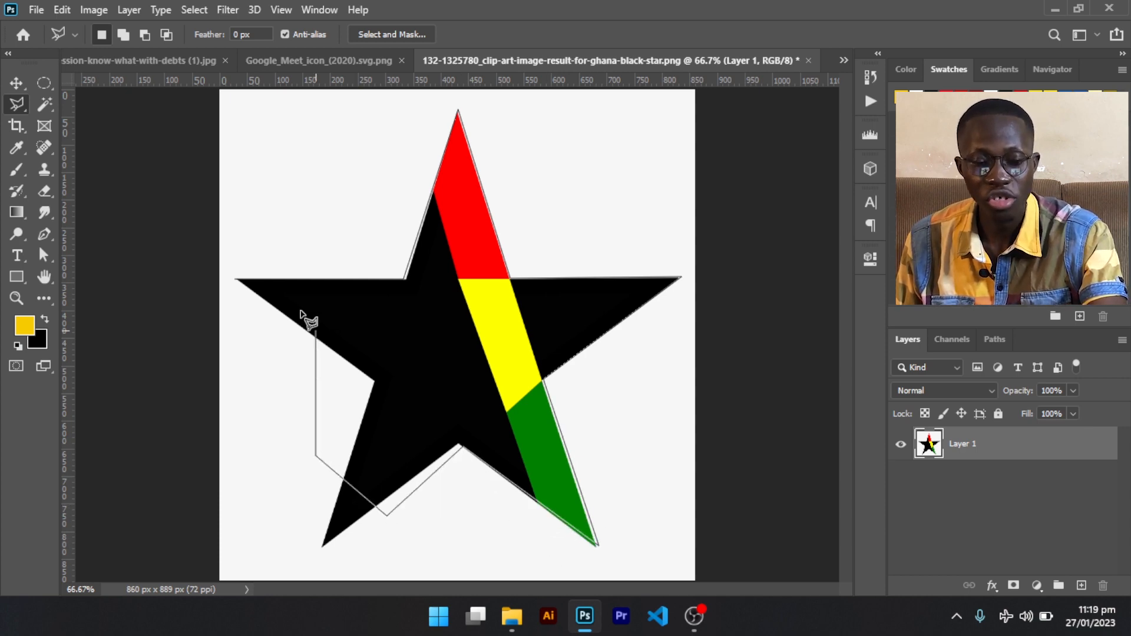
click(316, 332)
click(227, 265)
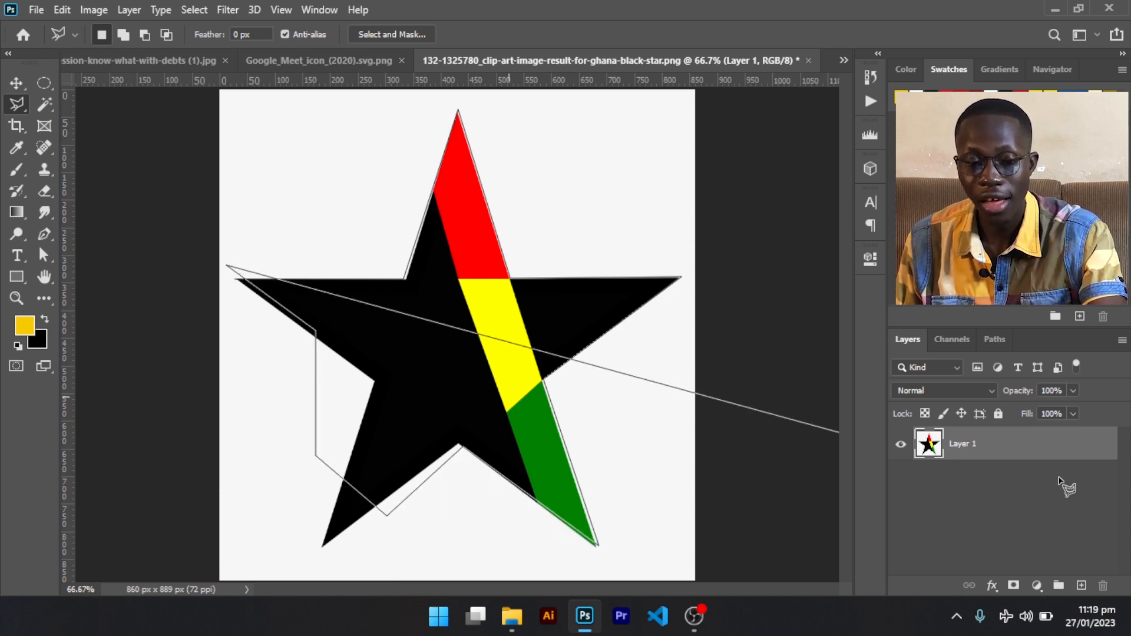
double_click(281, 174)
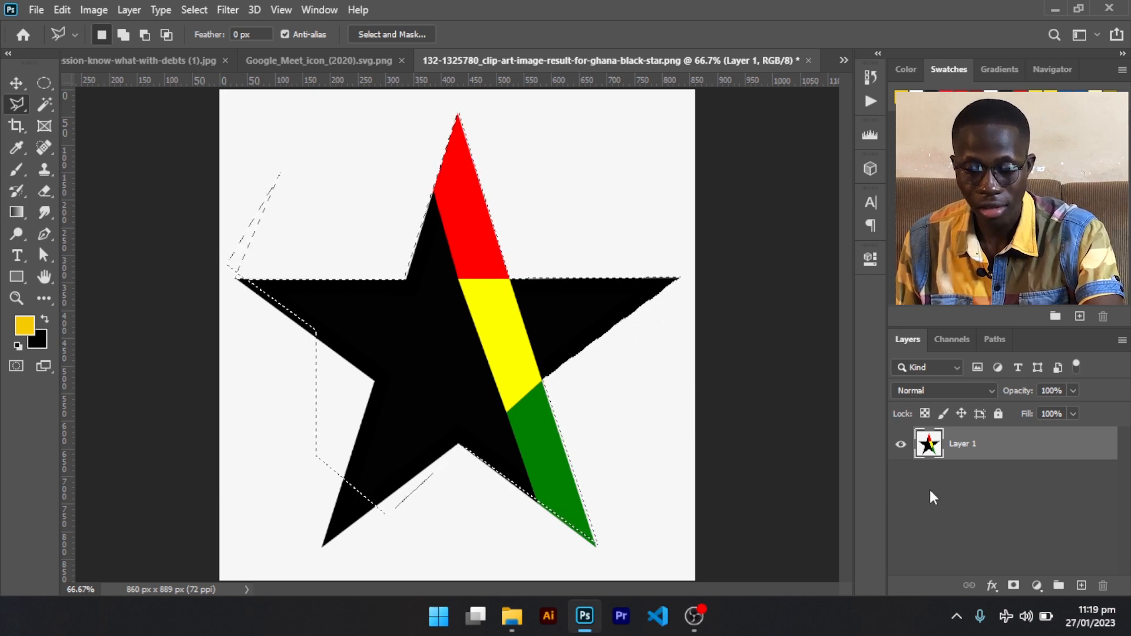
Mask the star layer with the polygonal selection, and undo both the layer mask and the selection.
click(1013, 586)
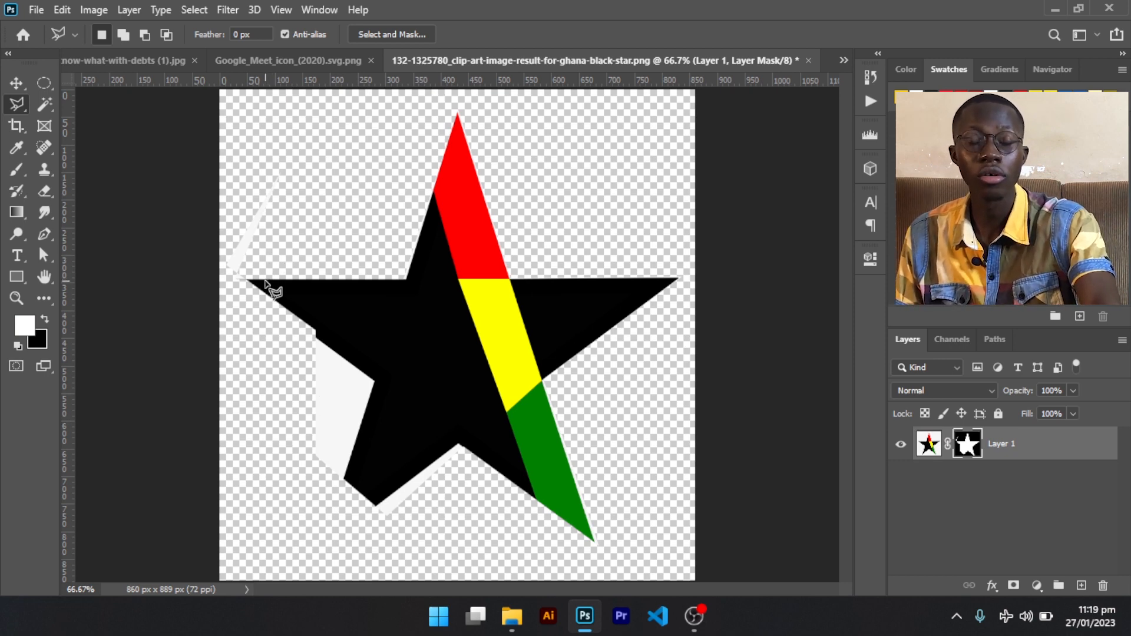
key(ctrl+z)
key(ctrl+z)
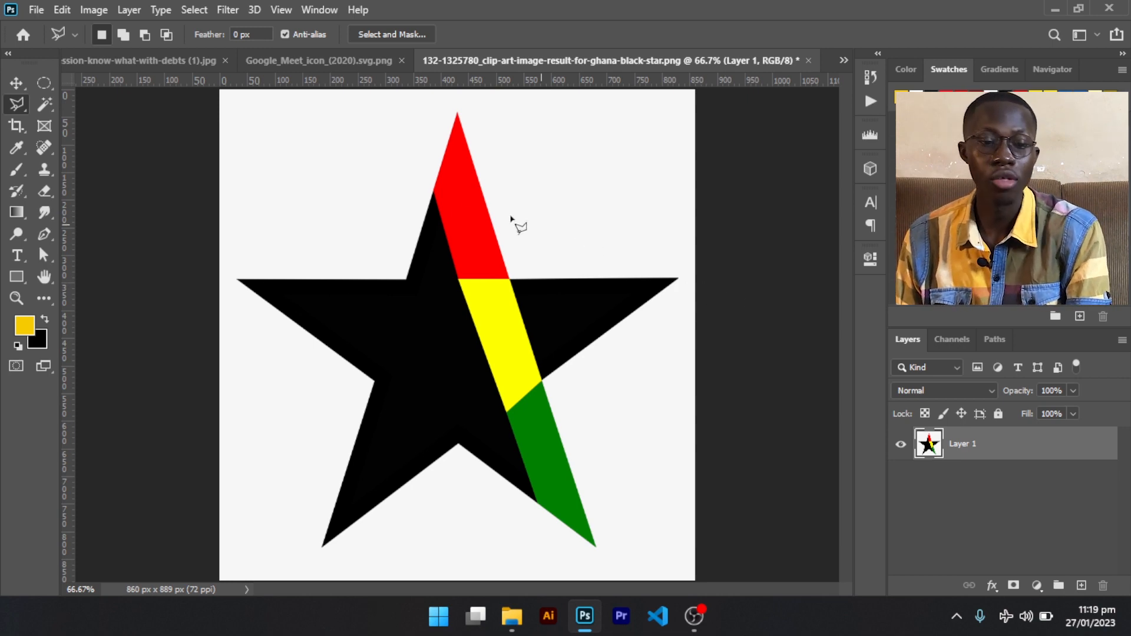
Activate the Magnetic Lasso tool, switch to the document Google_Meet_icon_(2020).svg.png, and clear any selection there.
right_click(24, 99)
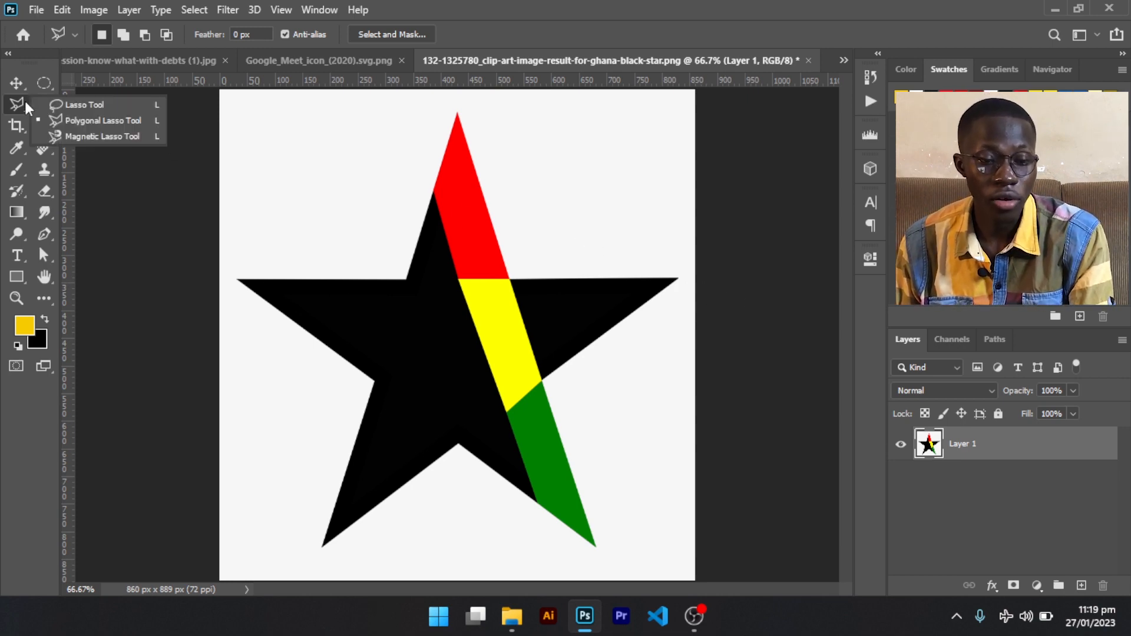
click(73, 135)
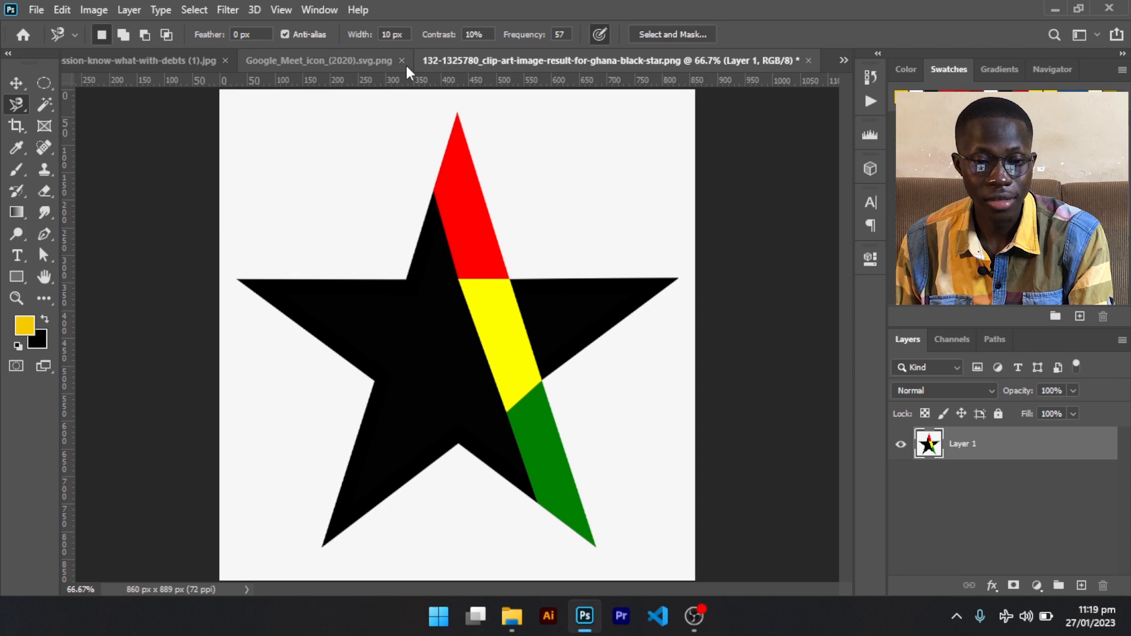
click(340, 59)
key(ctrl+d)
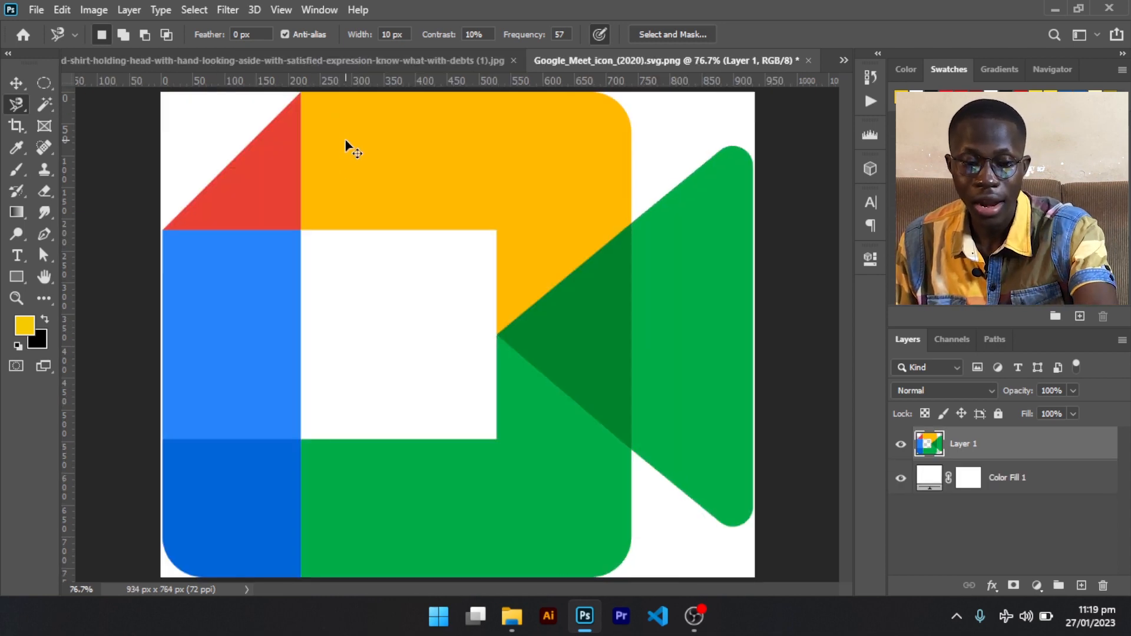
Trace the logo's white square, dark blue block and red triangle along their colour edges with the Magnetic Lasso, and deselect the result.
click(302, 231)
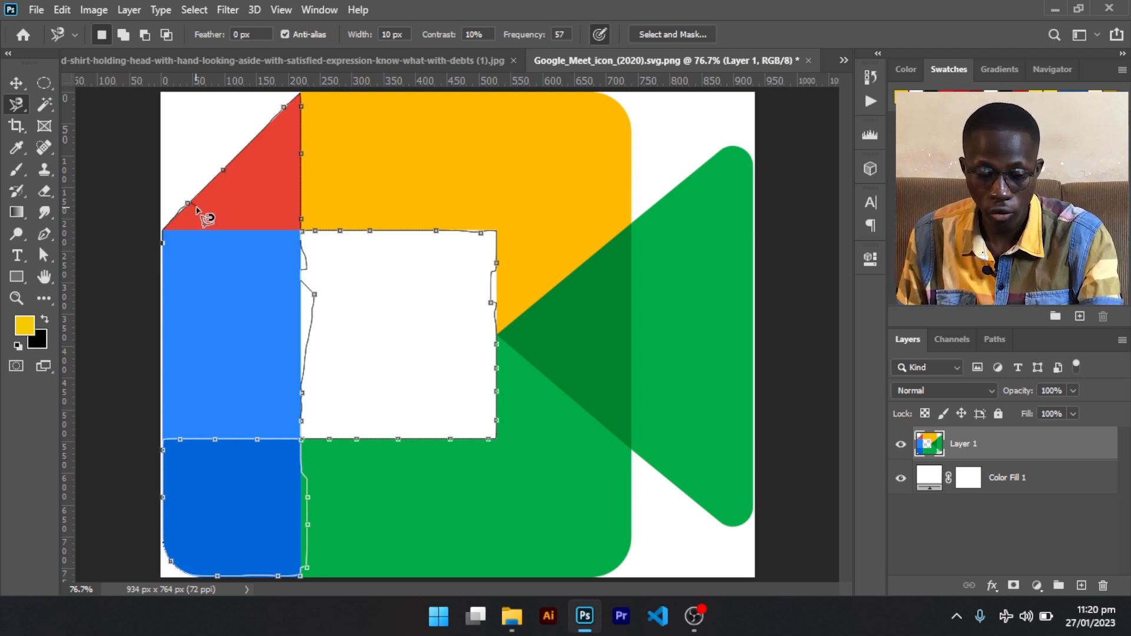
key(Return)
key(ctrl+d)
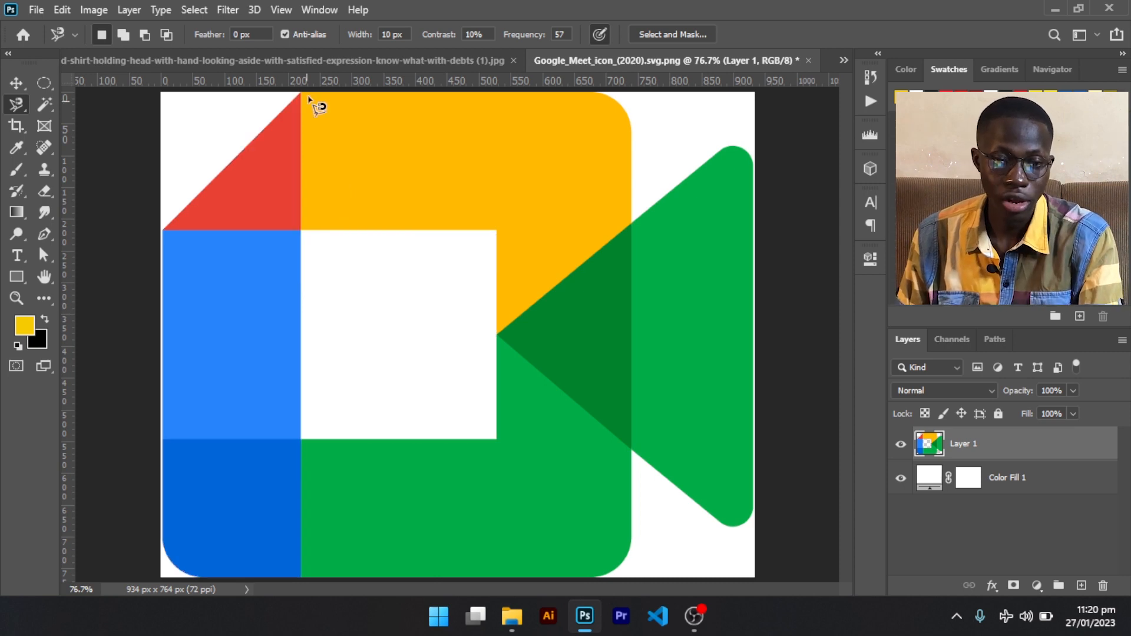
Switch to the portrait document, trace a Magnetic Lasso path from the man's hair over his shirt and the plain background, and discard it.
click(308, 61)
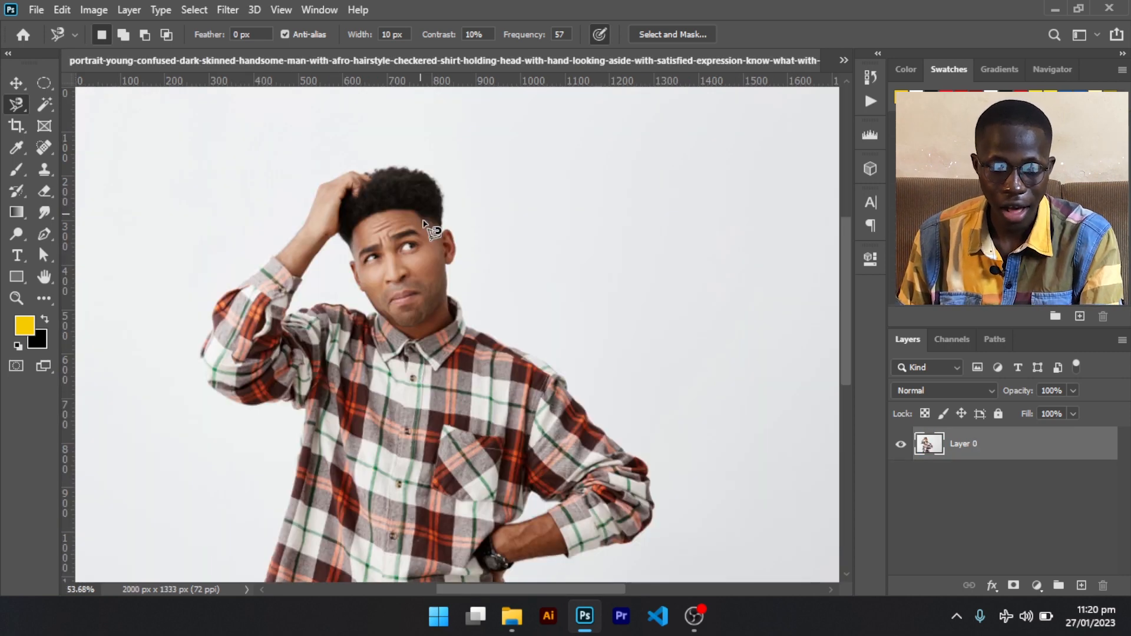
click(443, 189)
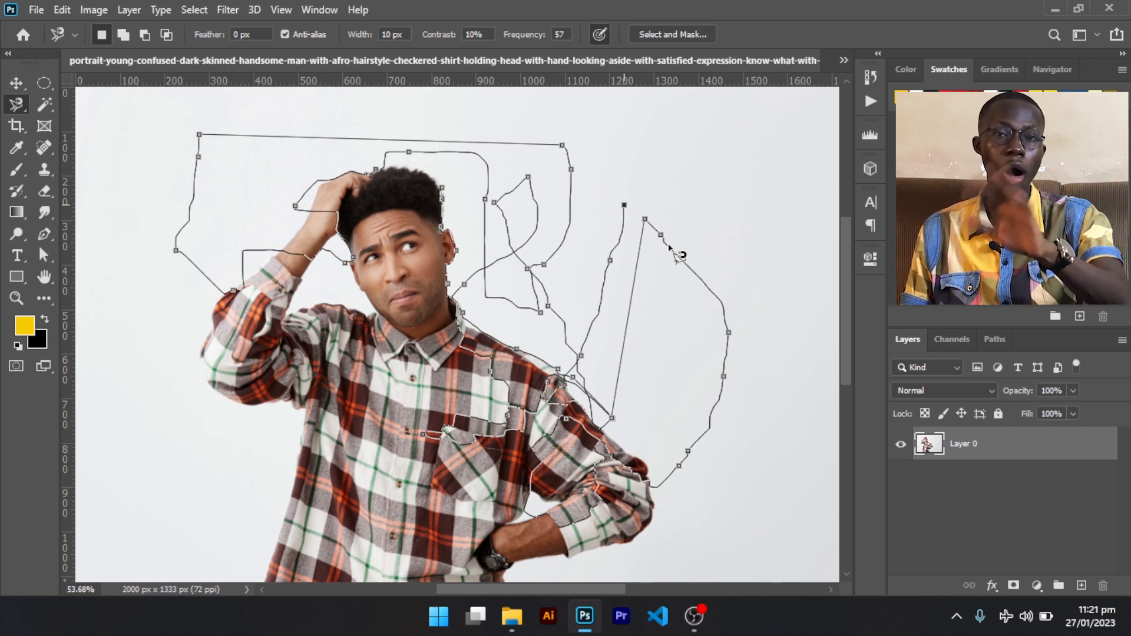
key(Escape)
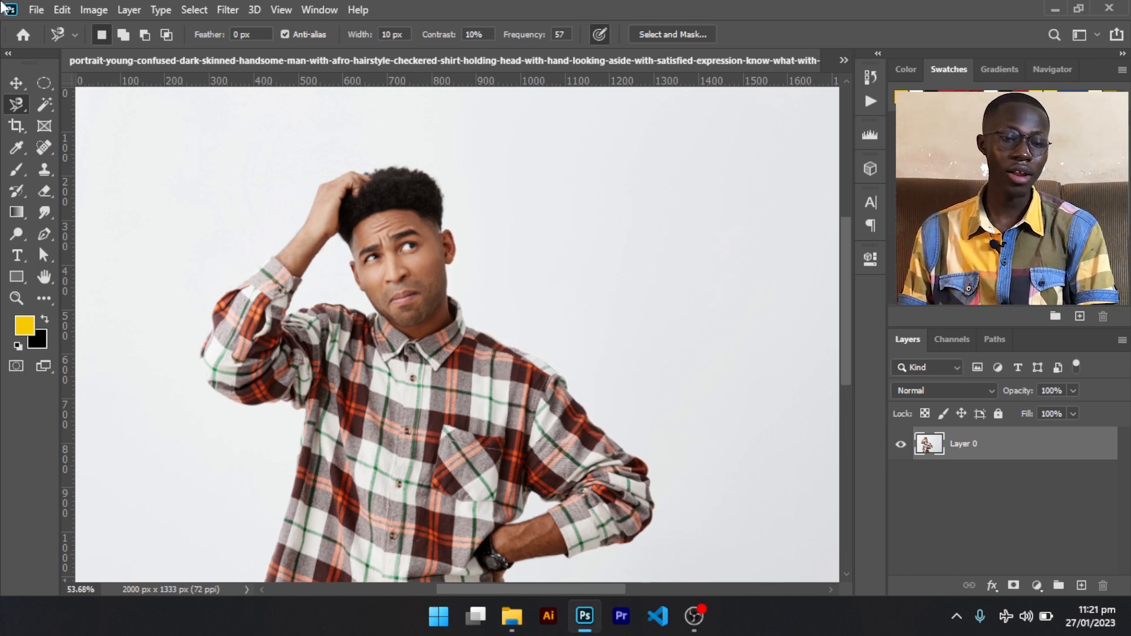
Choose the Object Selection tool from the wand tool group, and change to the Move tool.
click(44, 104)
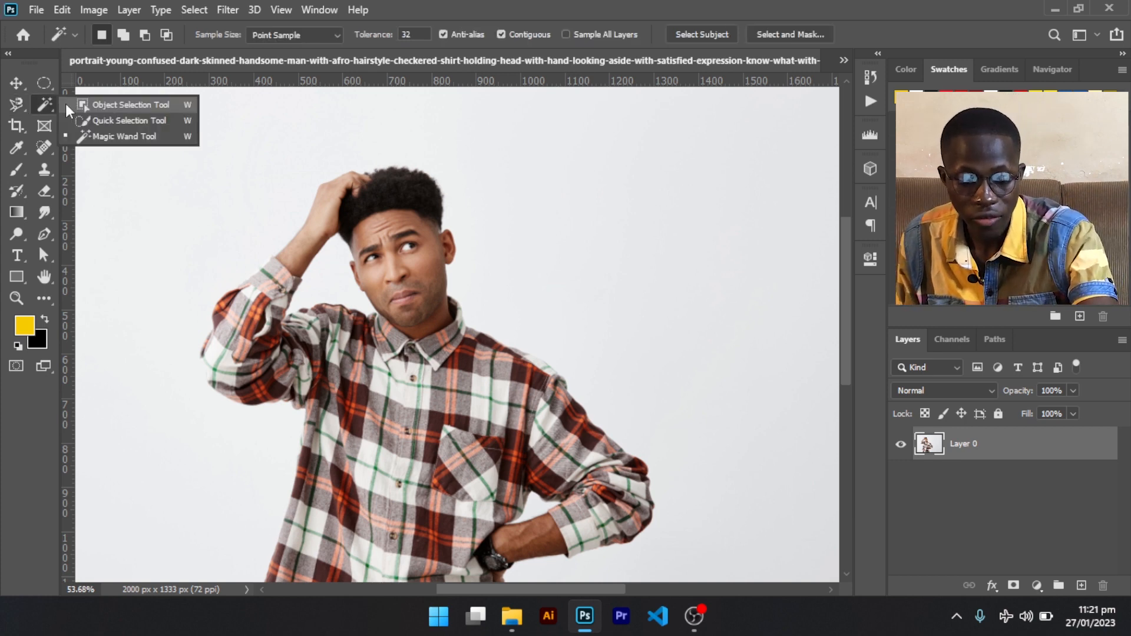
click(66, 104)
key(v)
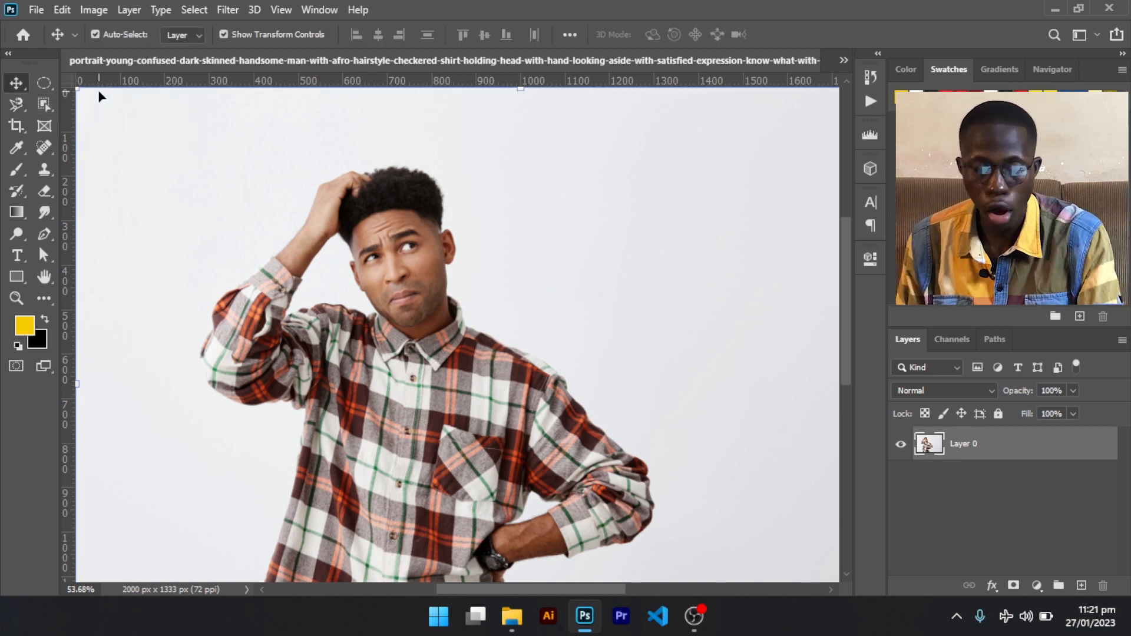
Select the dark green triangle of the Google Meet logo with the Magic Wand.
key(w)
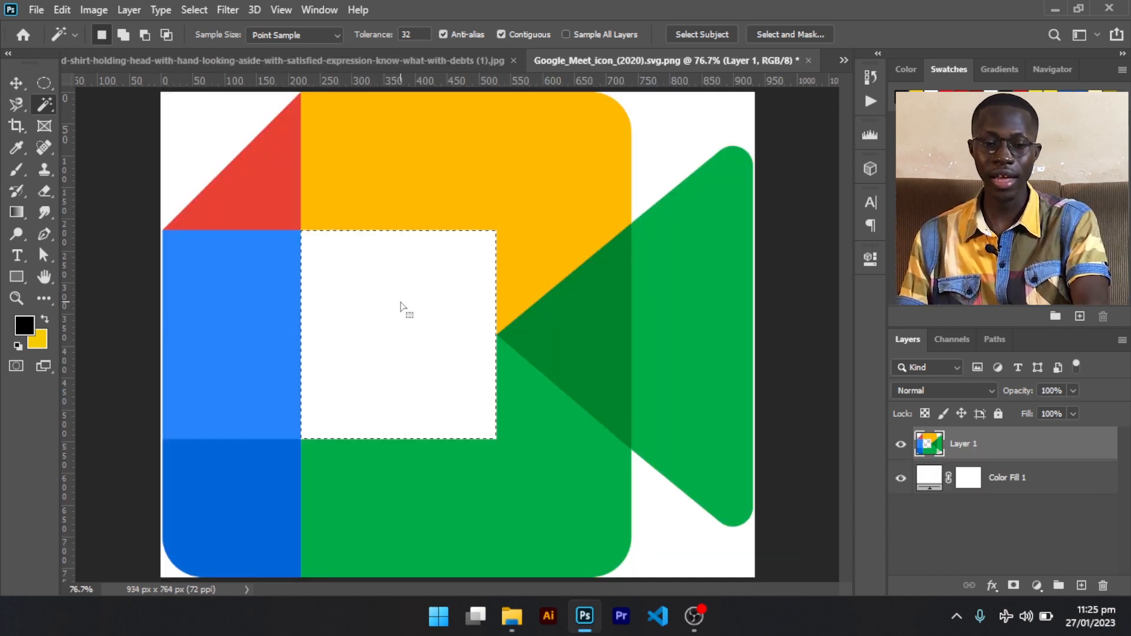
click(591, 332)
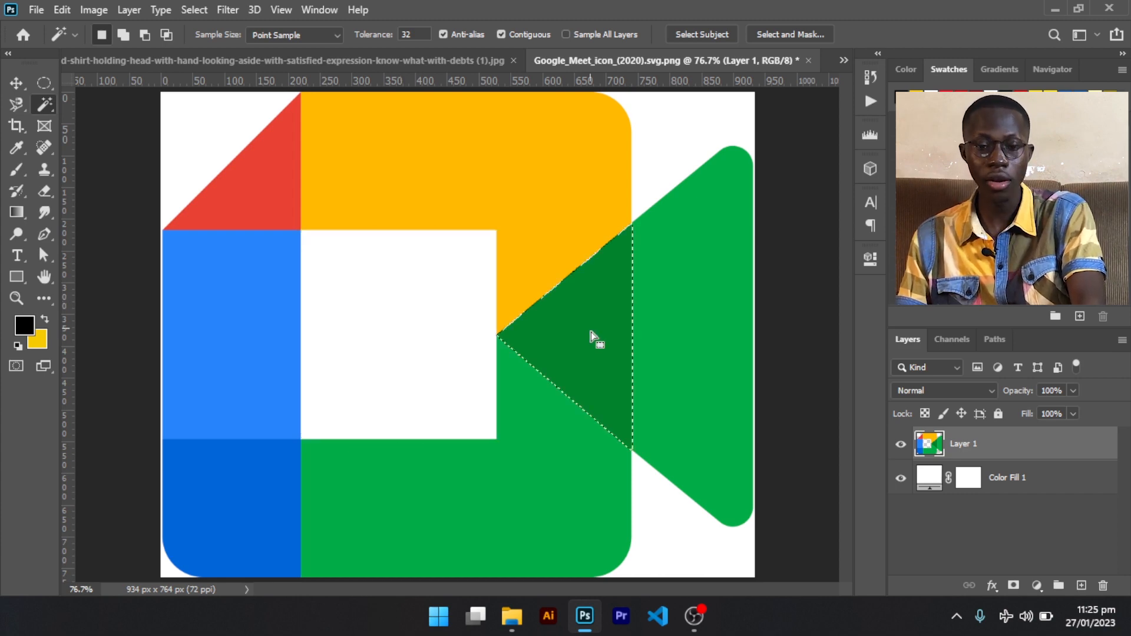